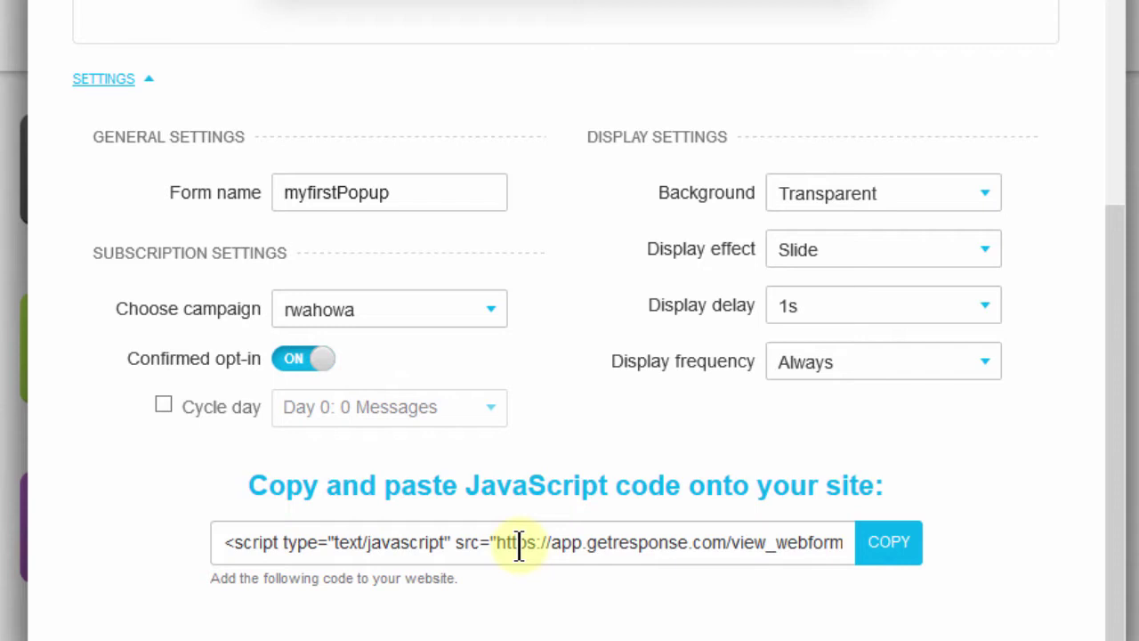
Select the full JavaScript embed code of the myfirstPopup form for copying.
{"action": "left_click", "coordinate": [520, 544]}
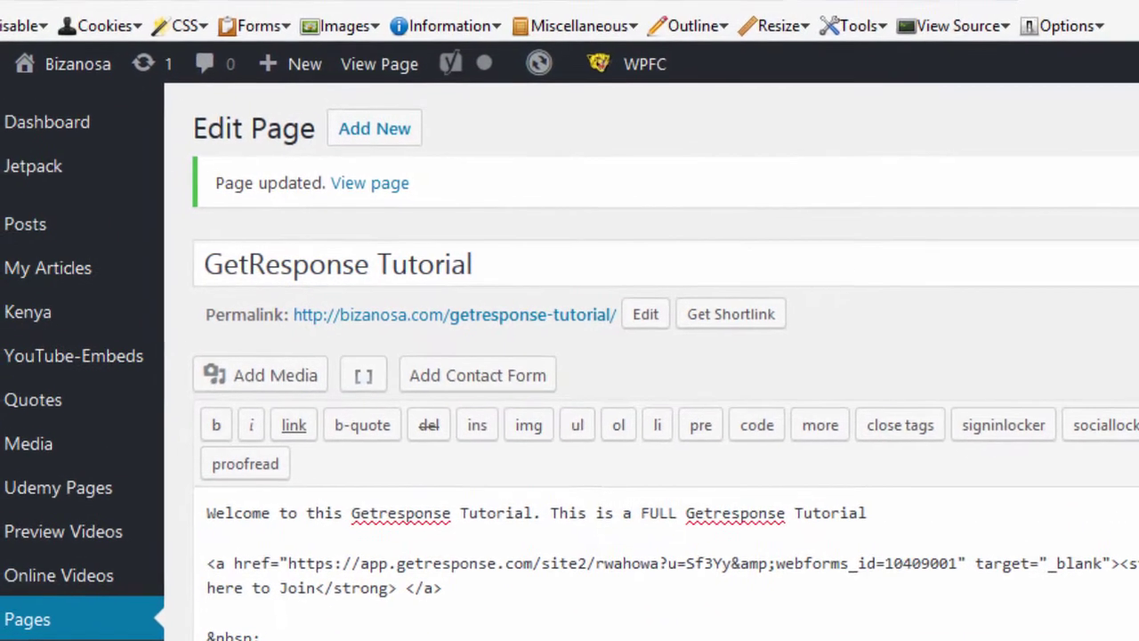
Scroll down the GetResponse Tutorial Edit Page screen toward the Appearance menu.
{"action": "scroll", "coordinate": [569, 356], "scroll_direction": "down", "scroll_amount": 2}
{"action": "scroll", "coordinate": [570, 356], "scroll_direction": "down", "scroll_amount": 4}
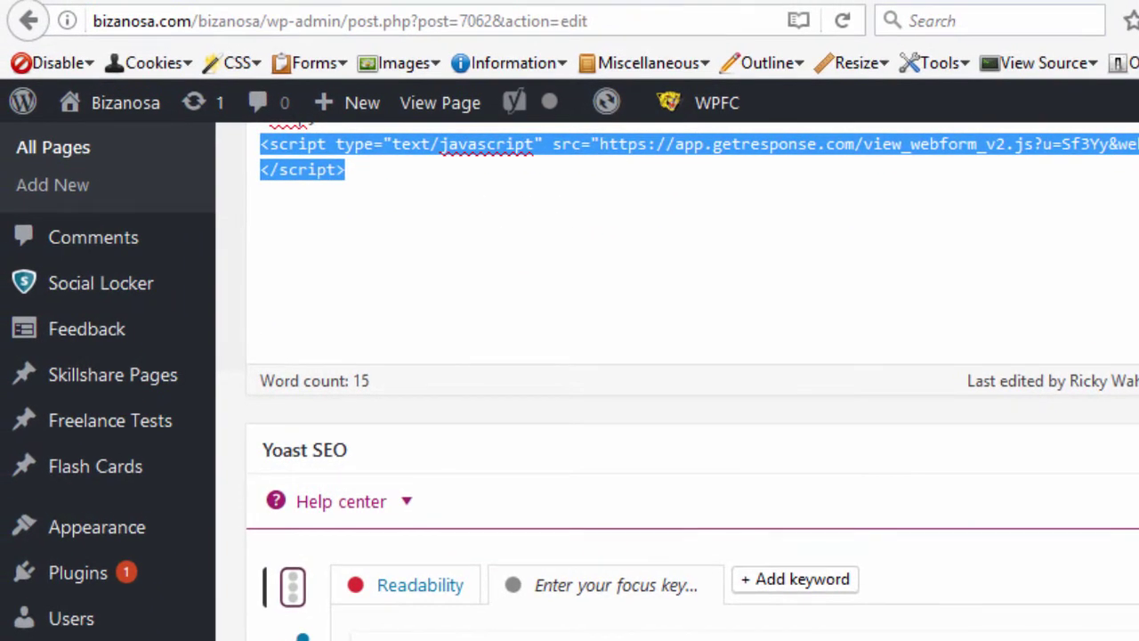
{"action": "scroll", "coordinate": [623, 472], "scroll_direction": "down", "scroll_amount": 3}
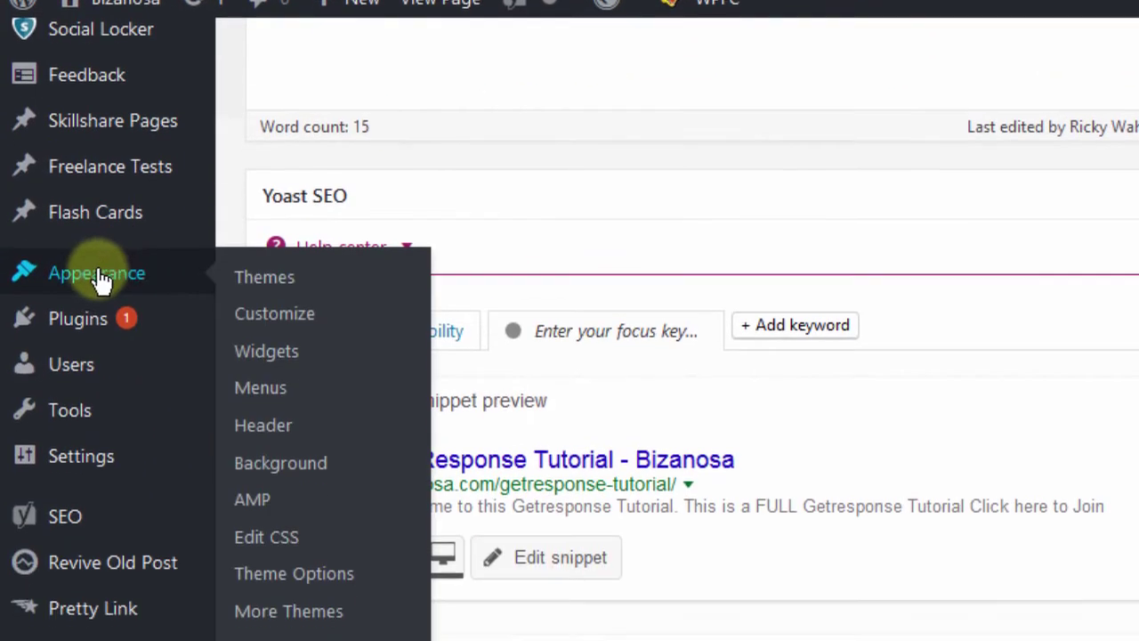
Open the Tips Child theme's Theme Footer (footer.php) in the theme editor.
{"action": "left_click", "coordinate": [249, 636]}
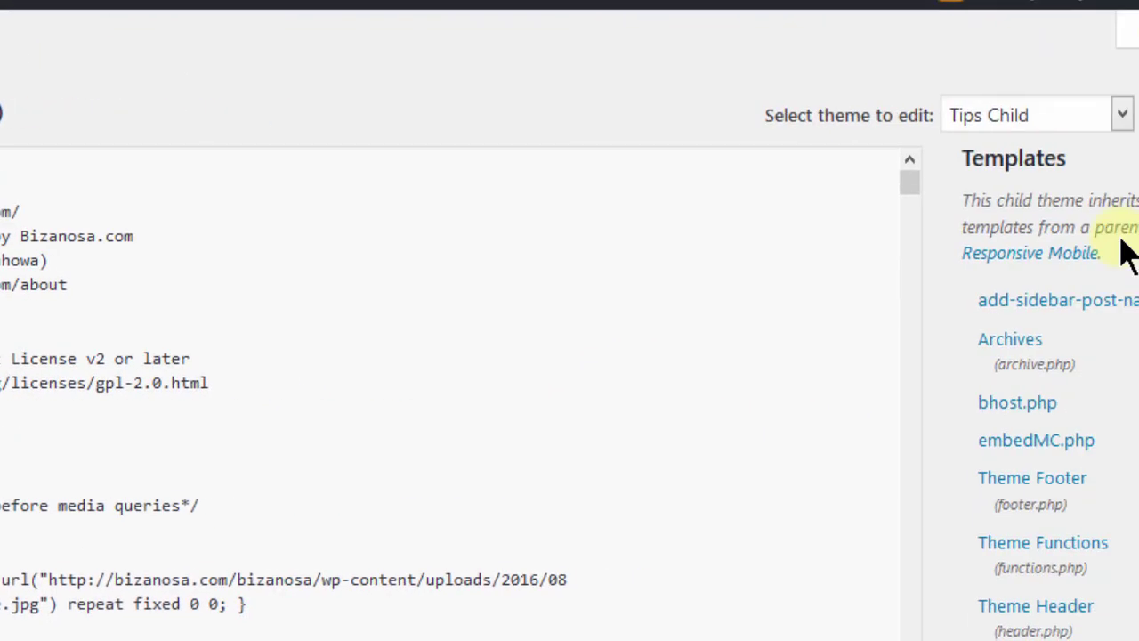
{"action": "scroll", "coordinate": [1130, 151], "scroll_direction": "down", "scroll_amount": 2}
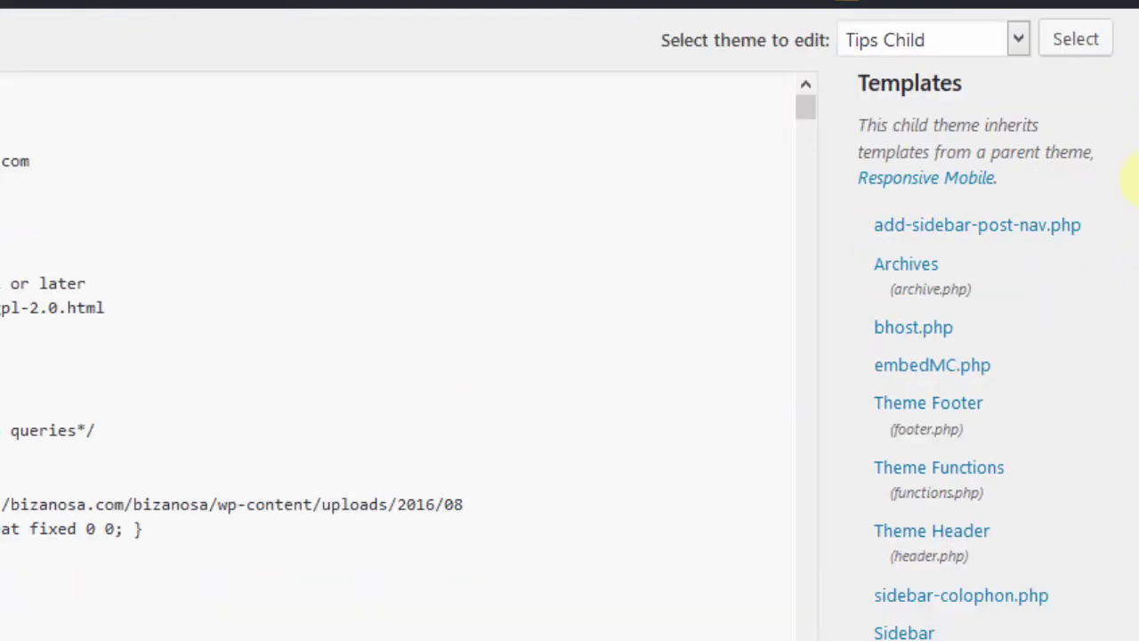
{"action": "scroll", "coordinate": [1130, 204], "scroll_direction": "down", "scroll_amount": 2}
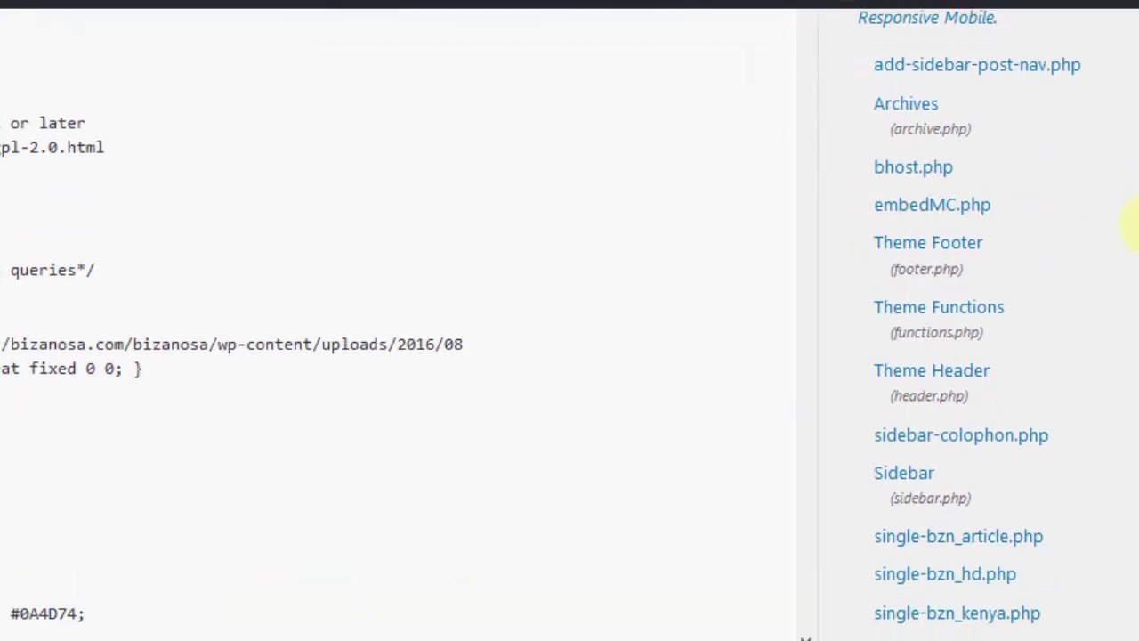
{"action": "left_click", "coordinate": [930, 242]}
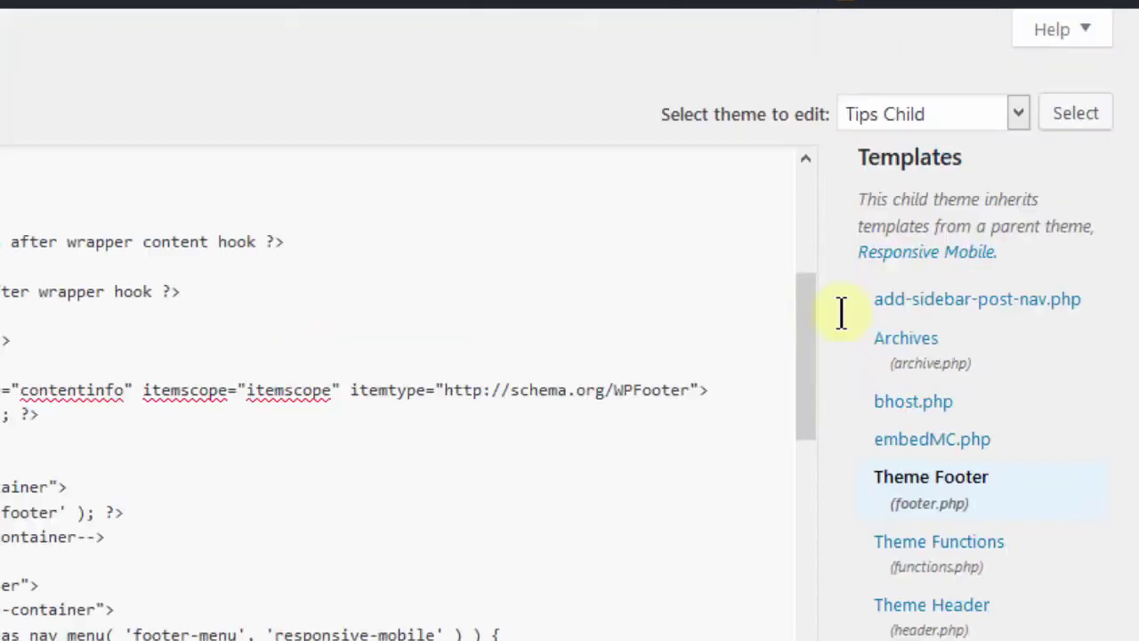
Scroll through footer.php down to its closing body section.
{"action": "left_click_drag", "start_coordinate": [807, 312], "coordinate": [806, 374]}
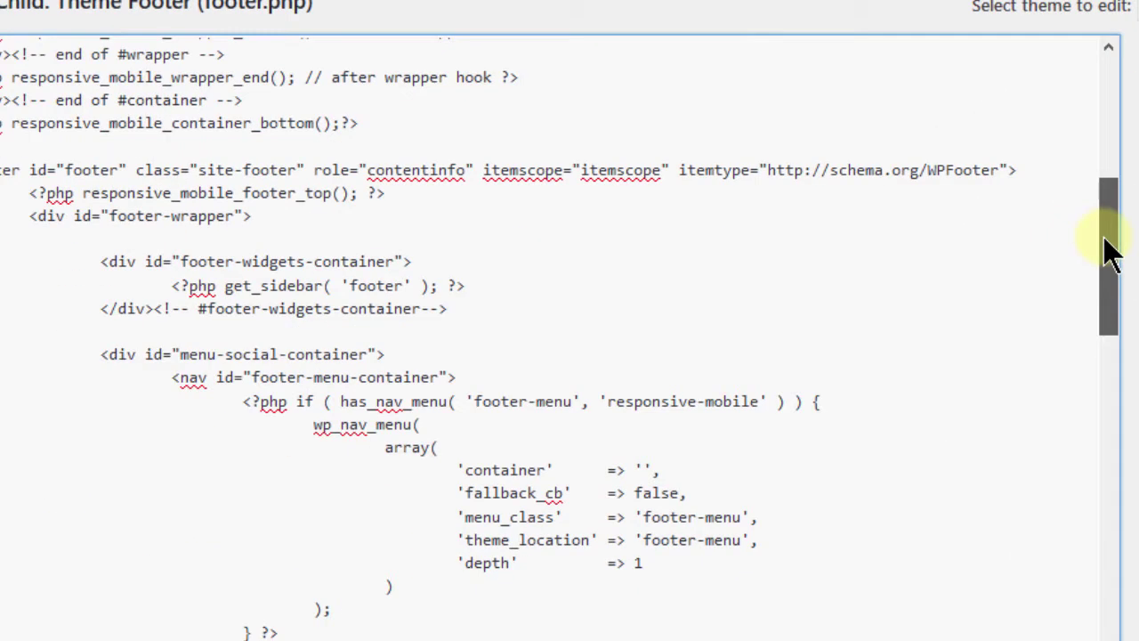
{"action": "scroll", "coordinate": [569, 321], "scroll_direction": "down", "scroll_amount": 1}
{"action": "scroll", "coordinate": [570, 320], "scroll_direction": "down", "scroll_amount": 3}
{"action": "scroll", "coordinate": [570, 320], "scroll_direction": "down", "scroll_amount": 3}
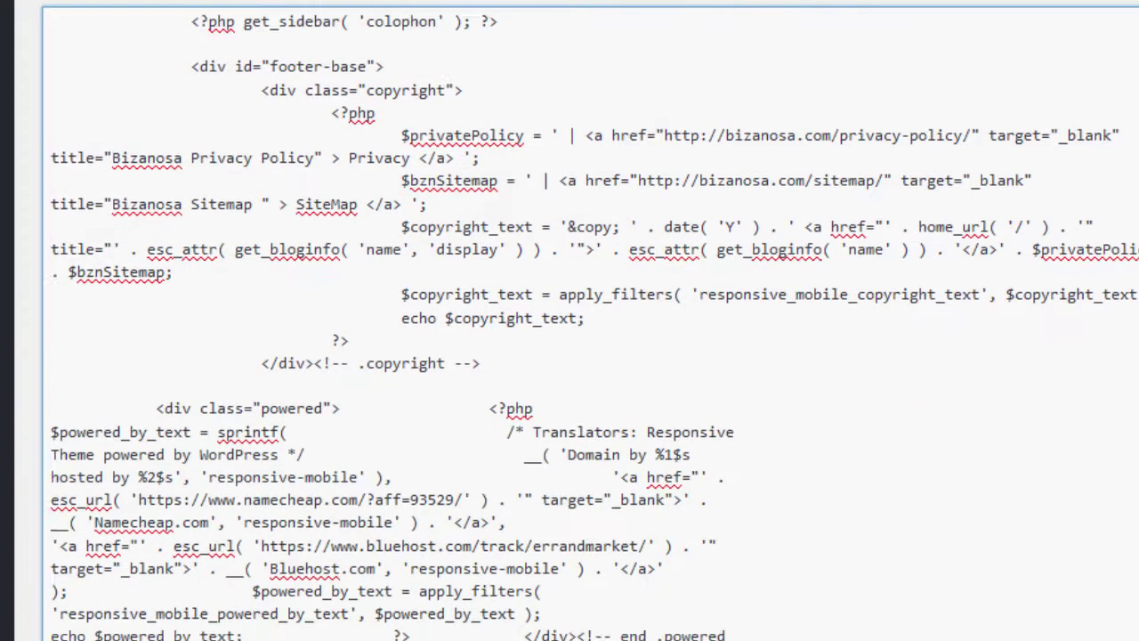
{"action": "scroll", "coordinate": [569, 321], "scroll_direction": "down", "scroll_amount": 2}
{"action": "scroll", "coordinate": [569, 321], "scroll_direction": "down", "scroll_amount": 3}
{"action": "scroll", "coordinate": [570, 320], "scroll_direction": "up", "scroll_amount": 6}
{"action": "scroll", "coordinate": [570, 320], "scroll_direction": "down", "scroll_amount": 1}
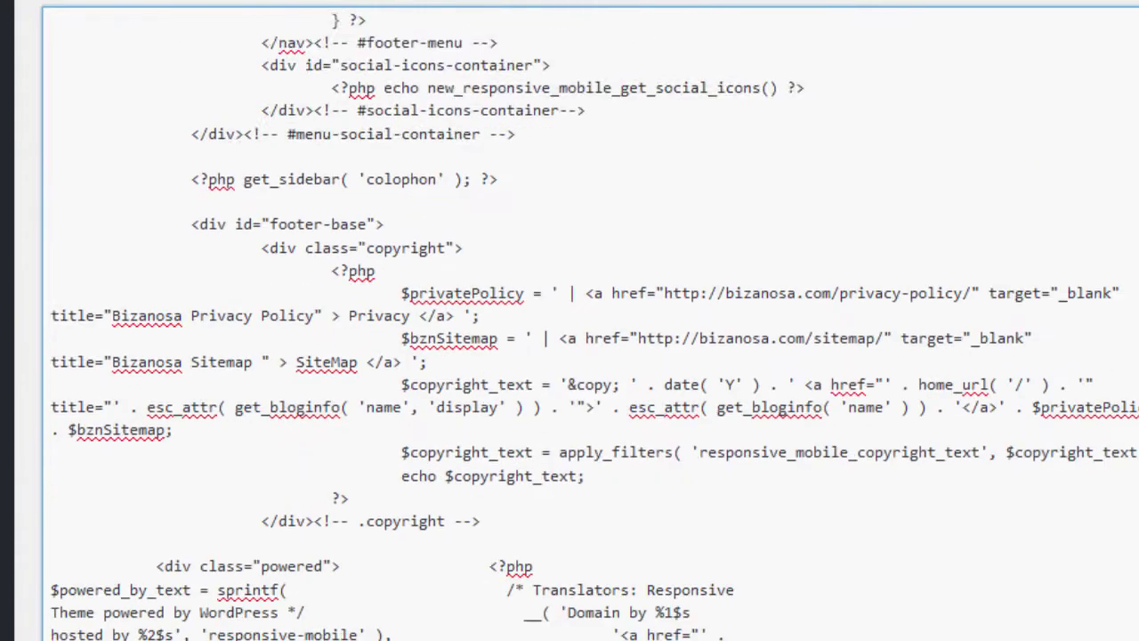
{"action": "scroll", "coordinate": [569, 321], "scroll_direction": "down", "scroll_amount": 3}
{"action": "scroll", "coordinate": [569, 320], "scroll_direction": "down", "scroll_amount": 3}
{"action": "scroll", "coordinate": [570, 321], "scroll_direction": "down", "scroll_amount": 10}
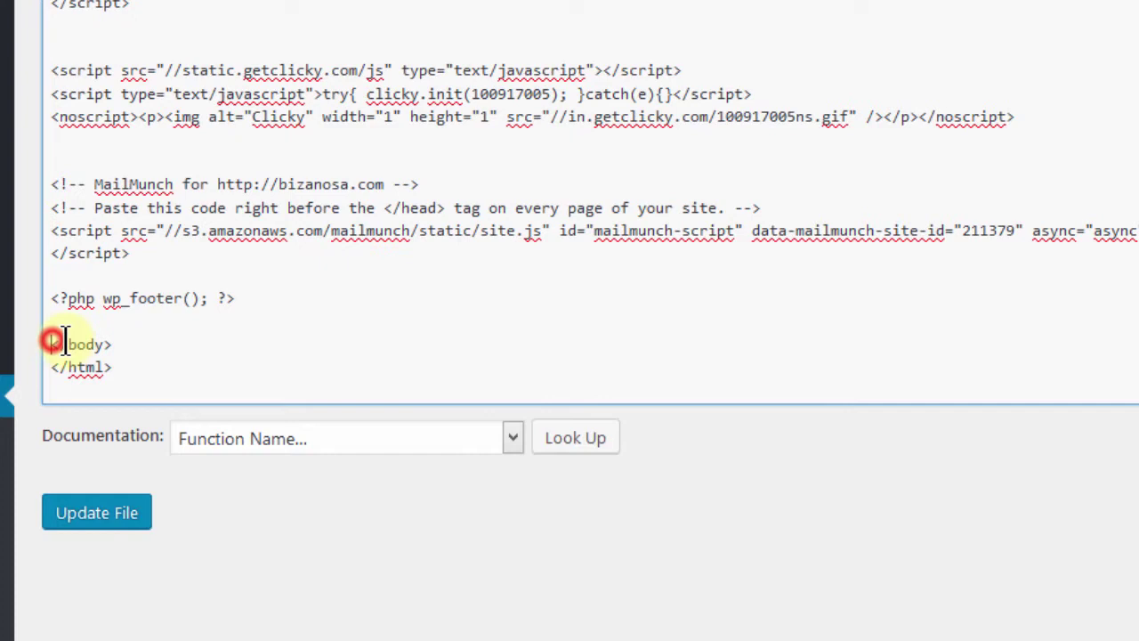
Add a blank line after the MailMunch script, below the closing body tag area.
{"action": "left_click_drag", "start_coordinate": [64, 342], "coordinate": [107, 342]}
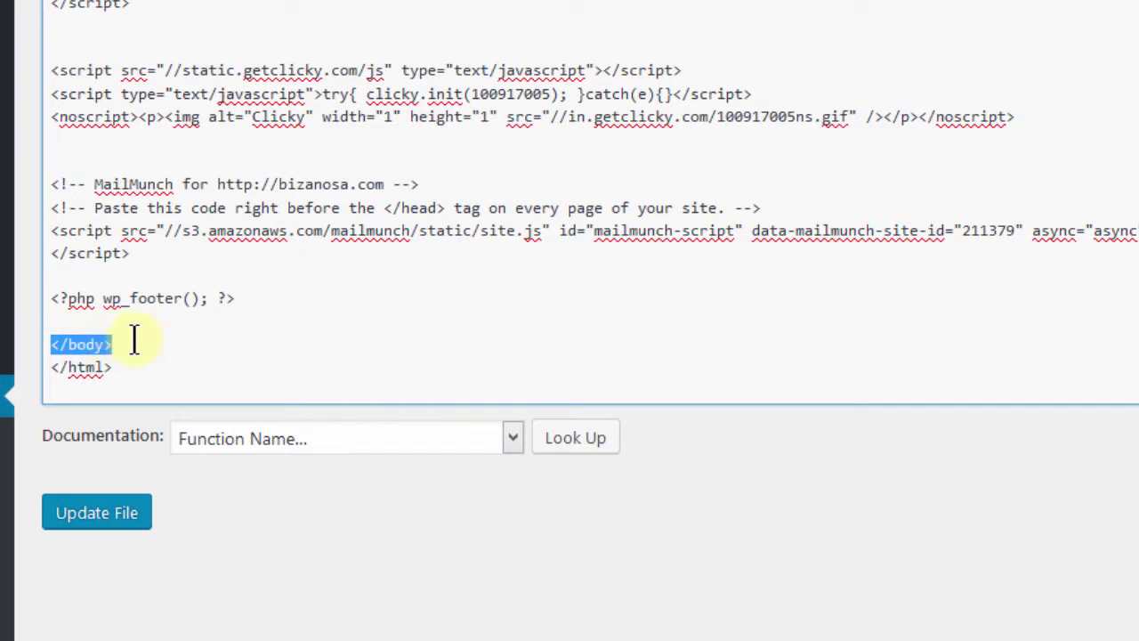
{"action": "left_click", "coordinate": [92, 327]}
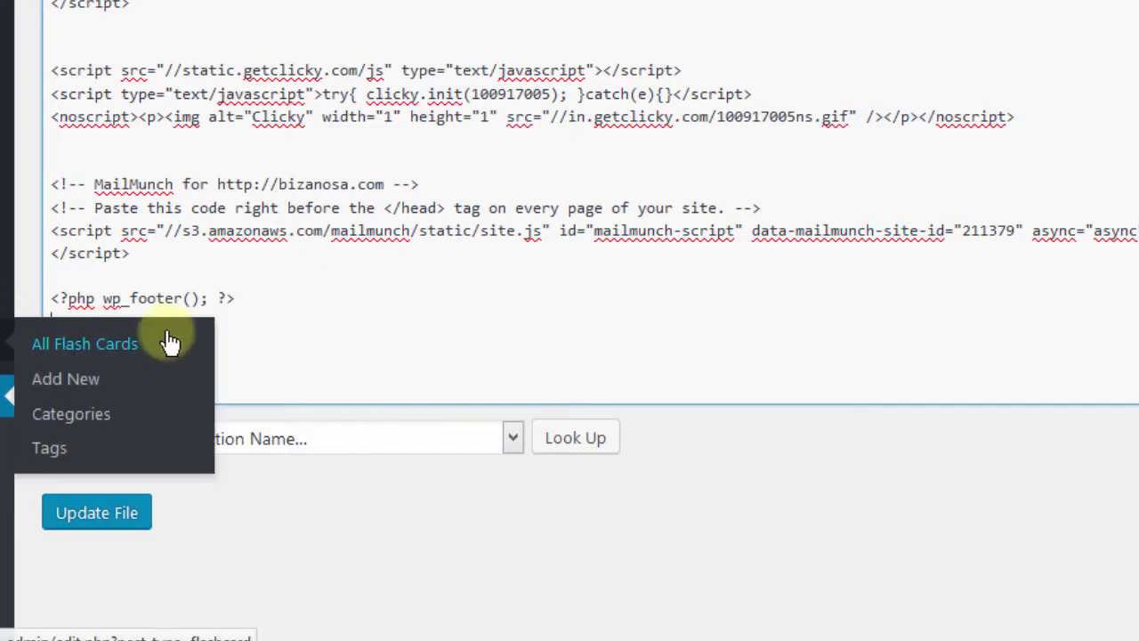
{"action": "left_click", "coordinate": [138, 258]}
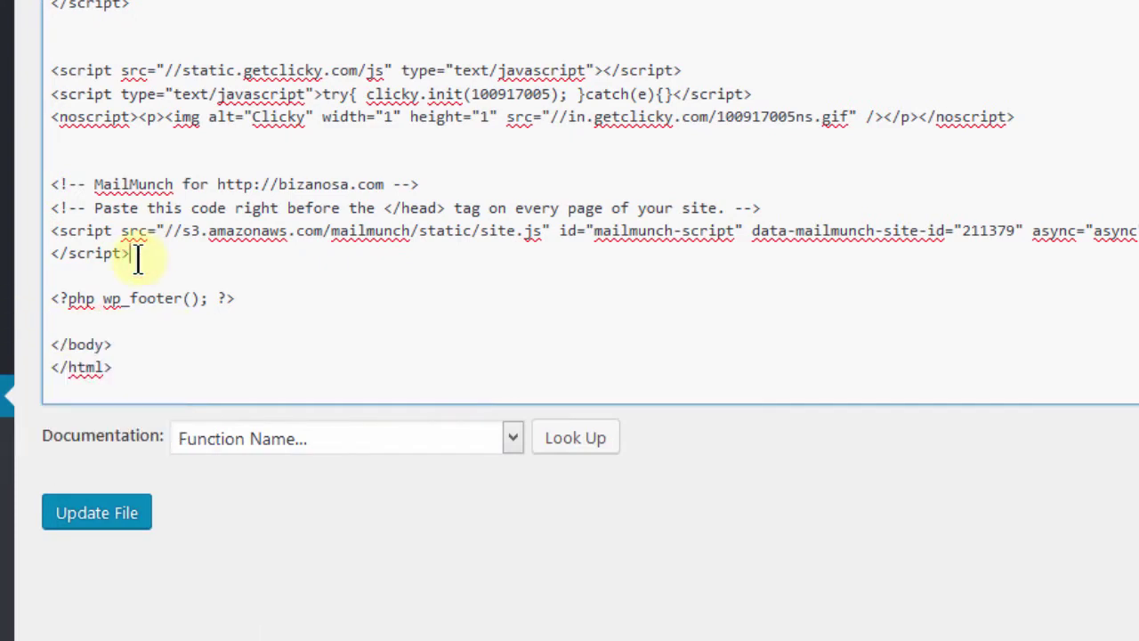
{"action": "key", "text": "Return"}
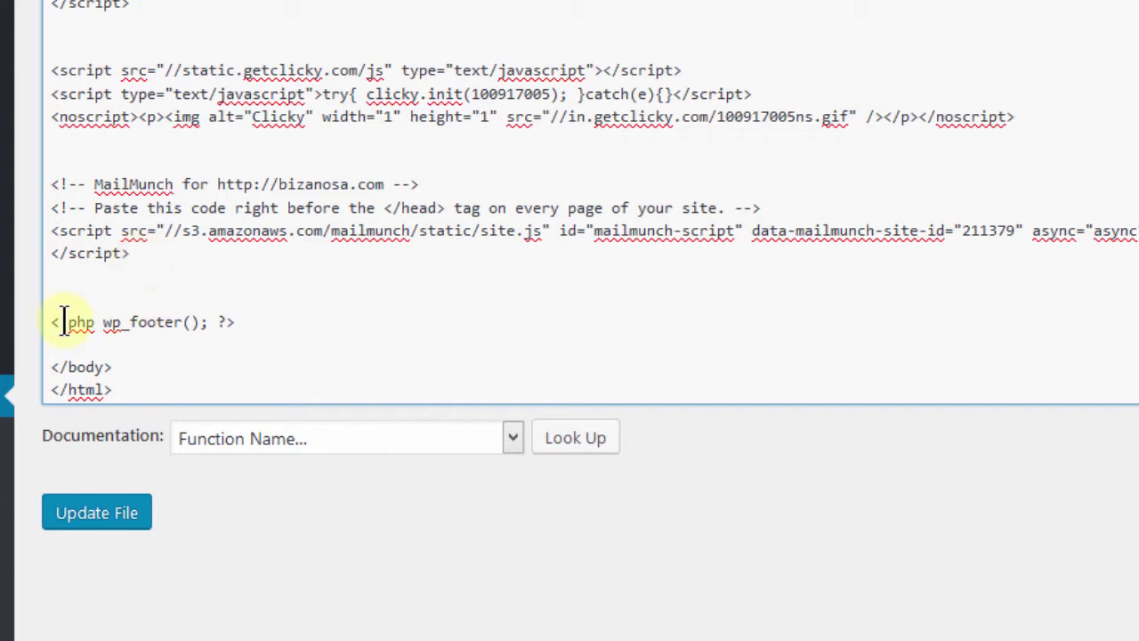
Paste the GetResponse popup script on the blank line above <?php wp_footer(); ?>.
{"action": "left_click_drag", "start_coordinate": [51, 323], "coordinate": [230, 324]}
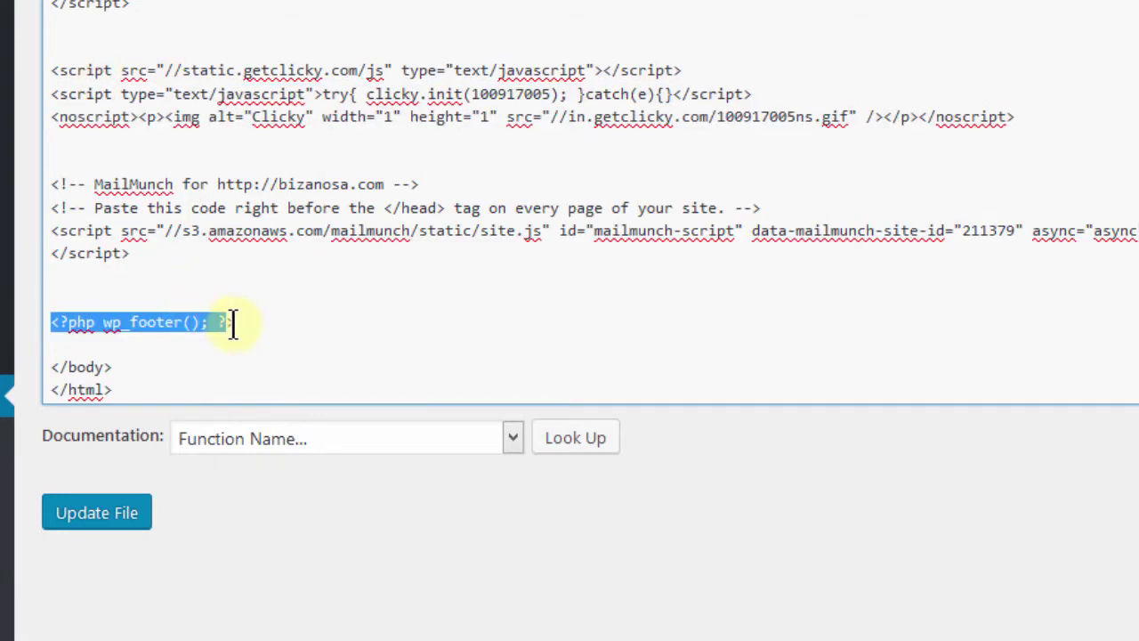
{"action": "left_click", "coordinate": [66, 288]}
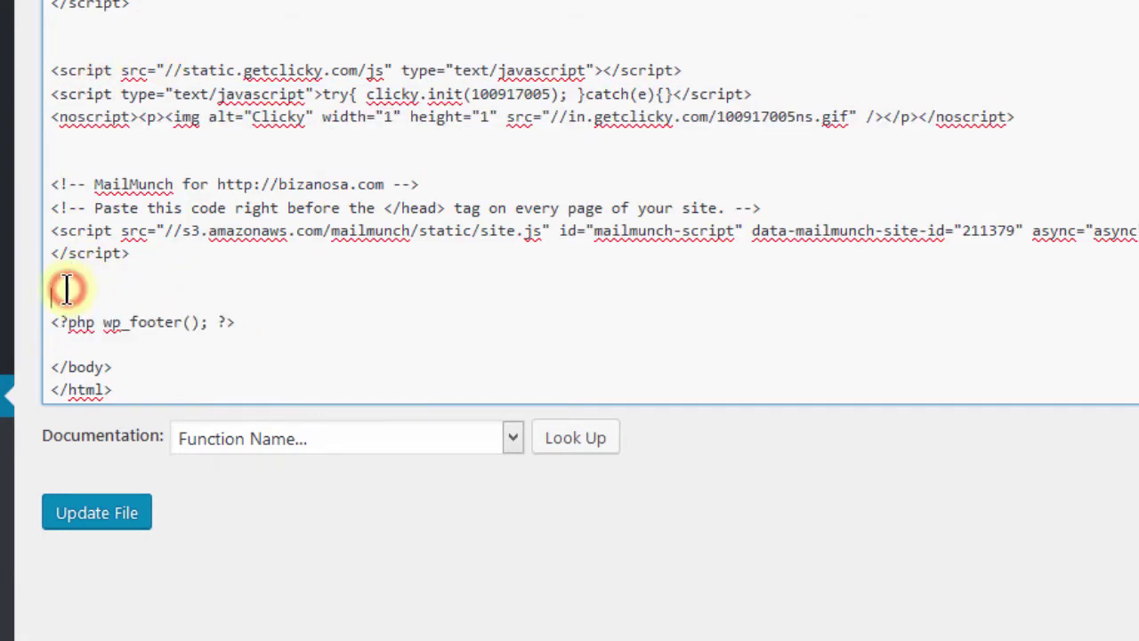
{"action": "type", "text": "<script type=\"text/javascript\" src=\"https://app.getresponse.com/view_webform_v2.js?u=Sf3Yy&webforms_id=10409901\"></script>"}
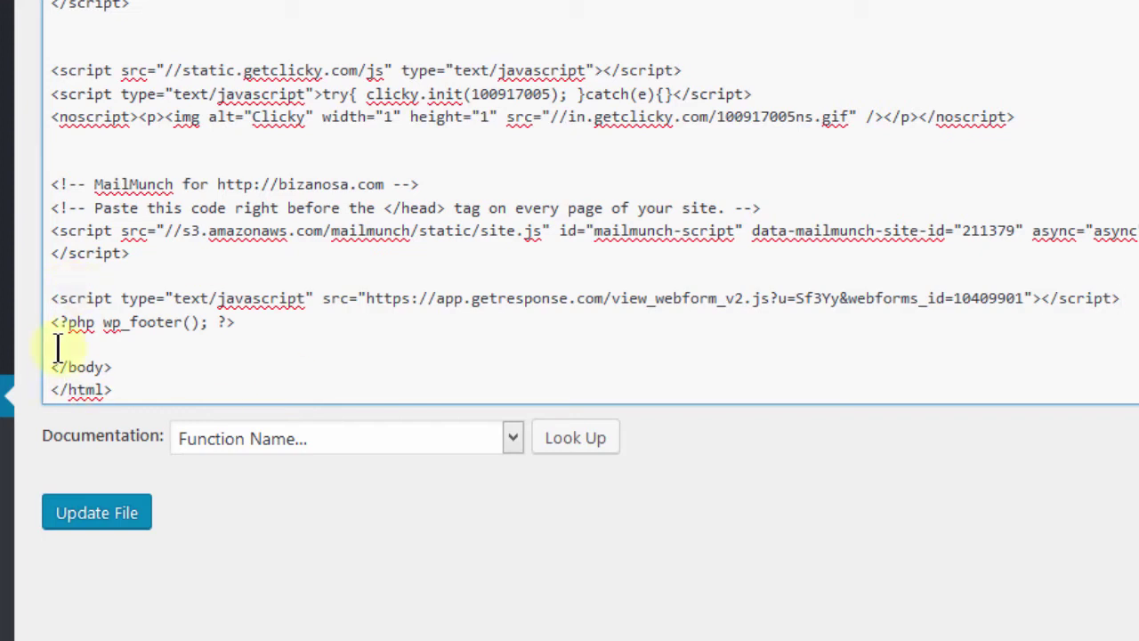
{"action": "left_click_drag", "start_coordinate": [52, 367], "coordinate": [112, 367]}
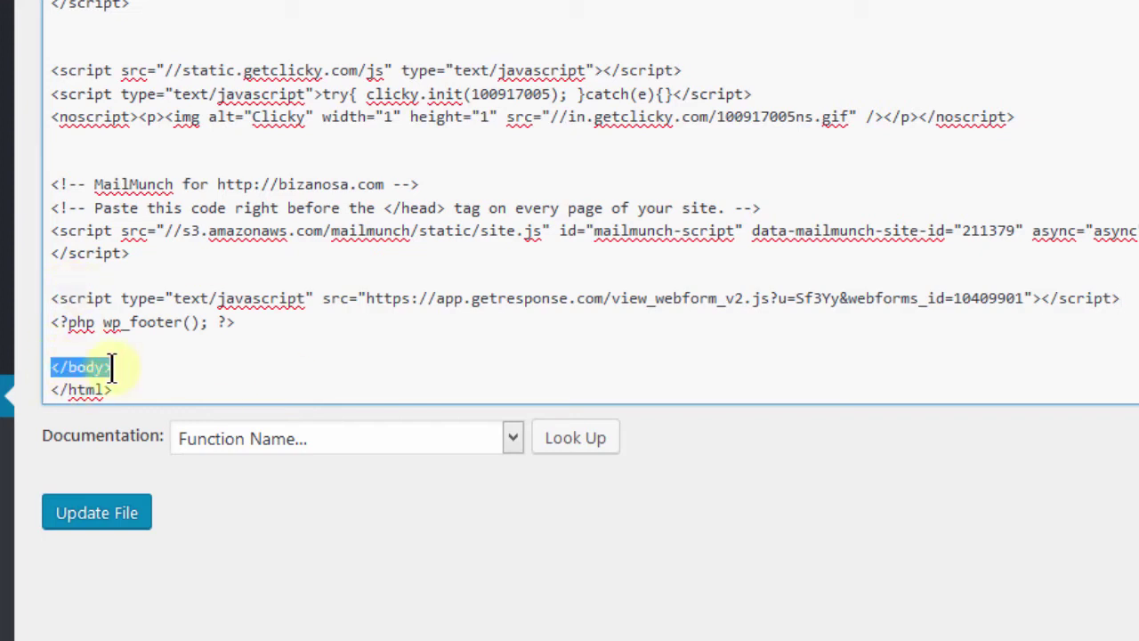
{"action": "left_click", "coordinate": [53, 345]}
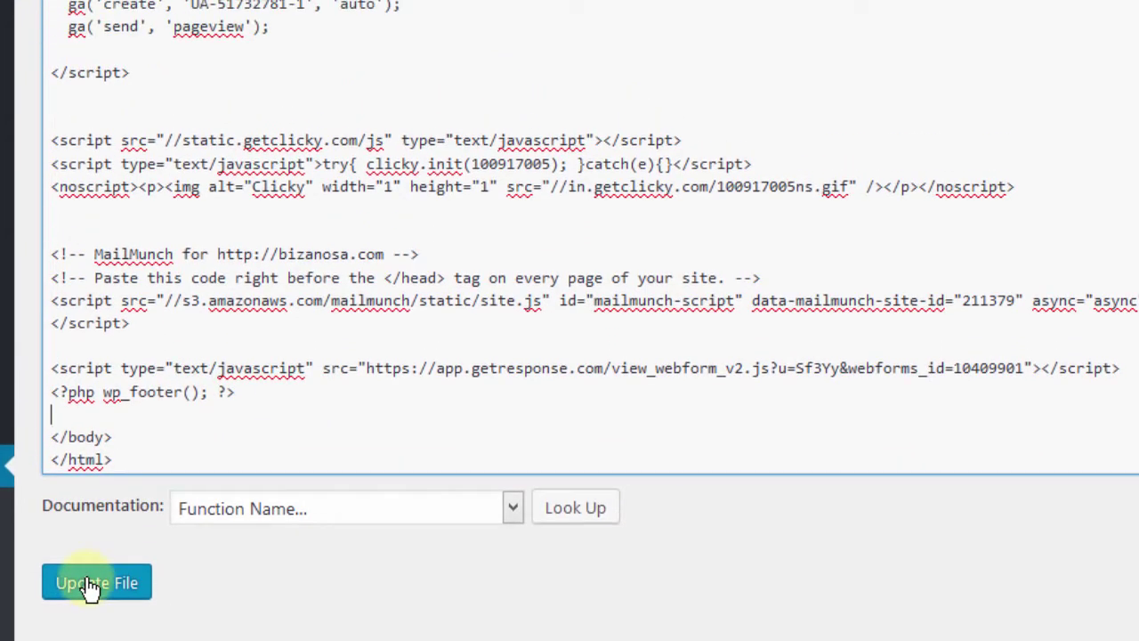
Save footer.php, delete the cache and minified CSS/JS, then dismiss the site's exit popup.
{"action": "left_click", "coordinate": [89, 585]}
{"action": "mouse_move", "coordinate": [353, 10]}
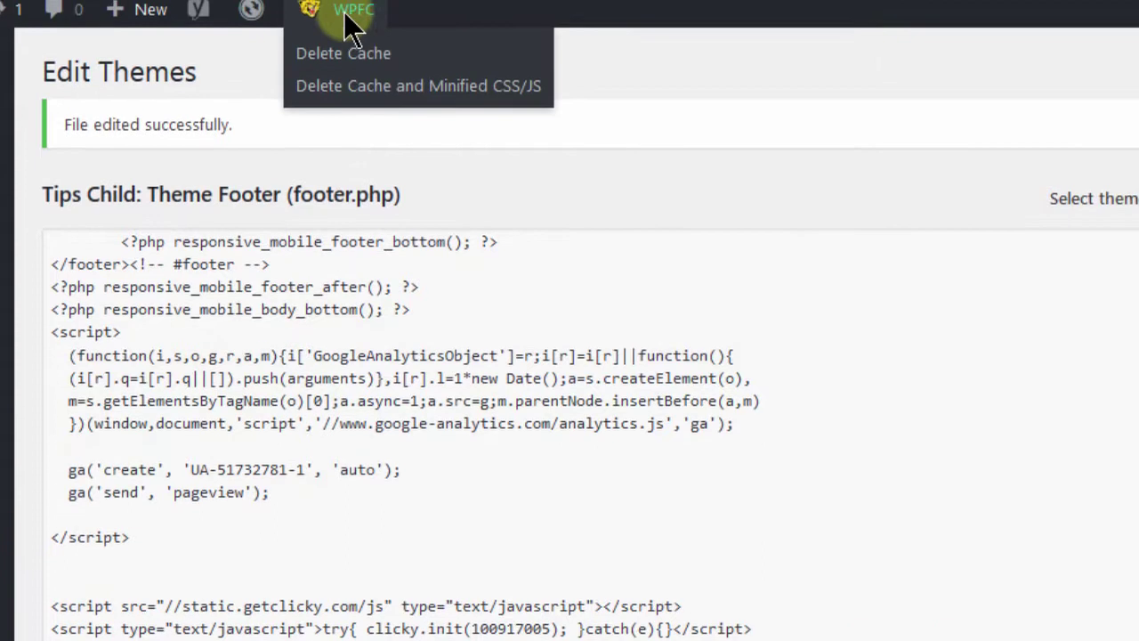
{"action": "left_click", "coordinate": [342, 87]}
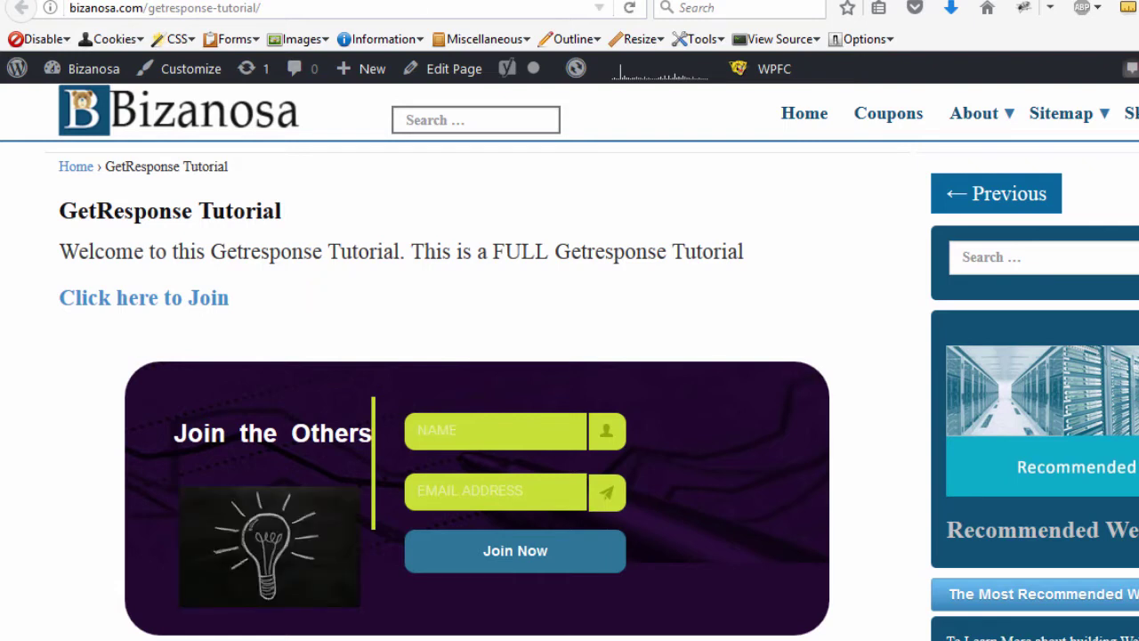
{"action": "mouse_move", "coordinate": [628, 9]}
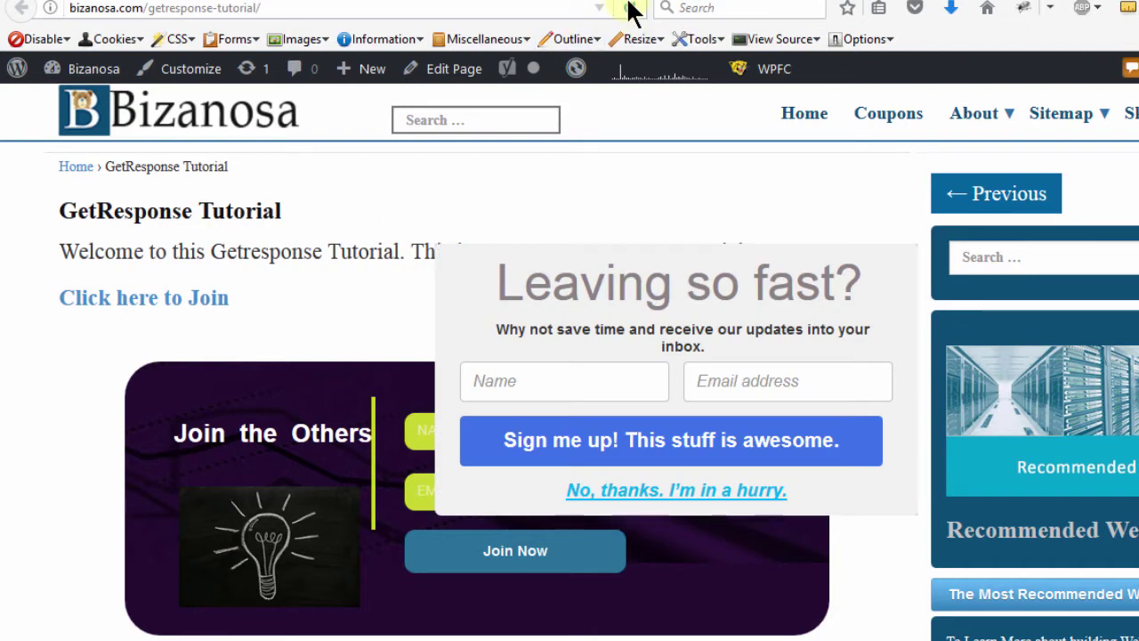
{"action": "left_click", "coordinate": [637, 494]}
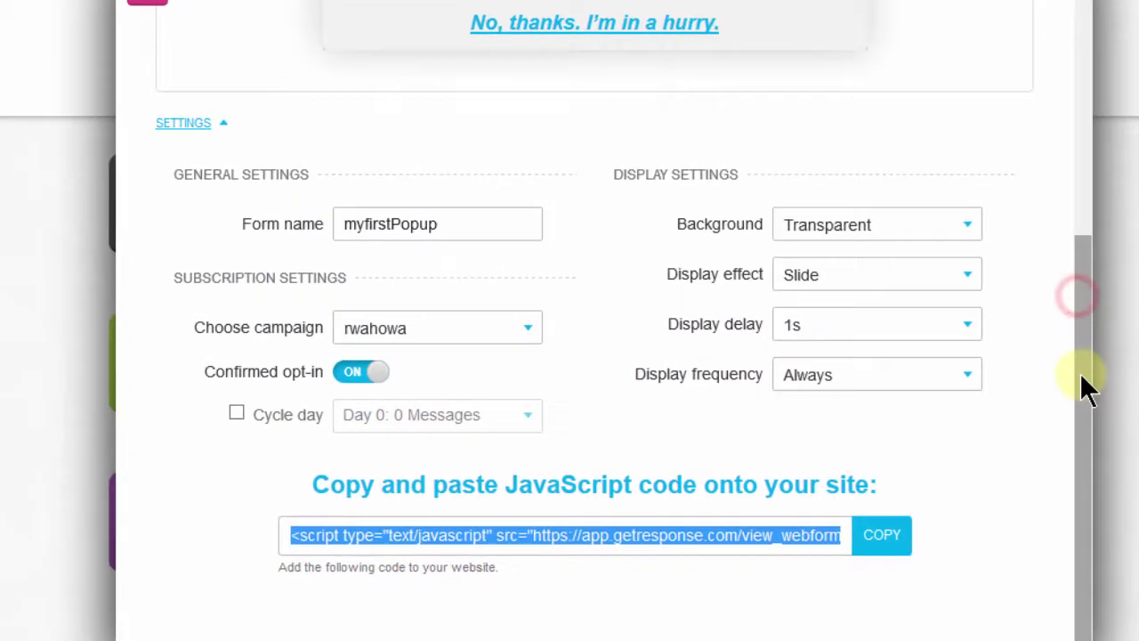
Delete the Name field from the GetResponse exit popup.
{"action": "scroll", "coordinate": [432, 191], "scroll_direction": "up", "scroll_amount": 5}
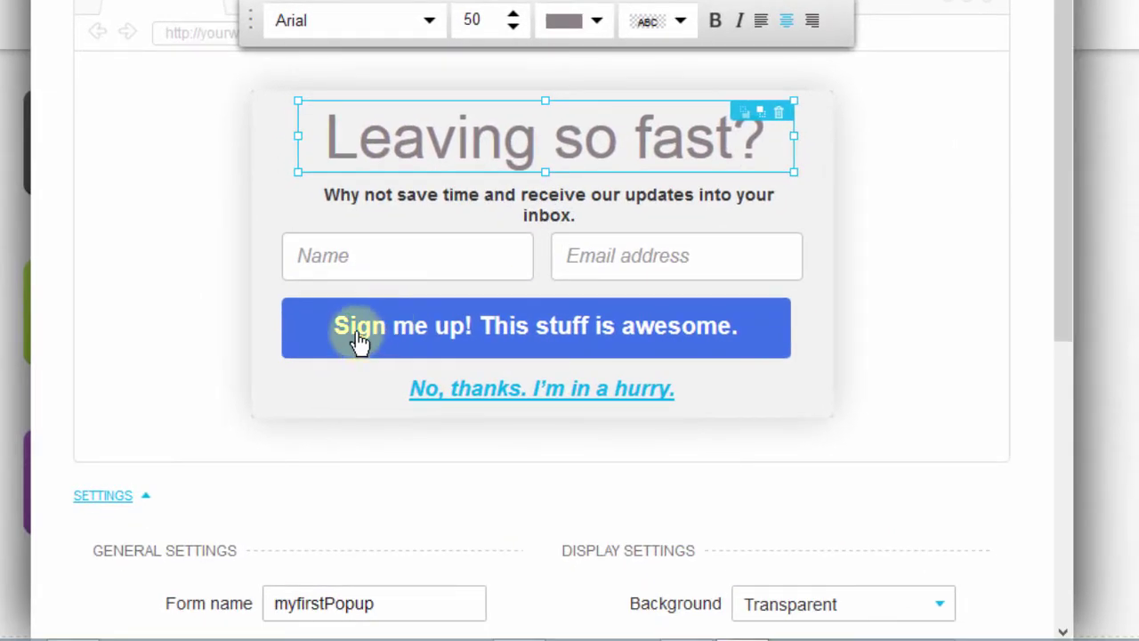
{"action": "scroll", "coordinate": [534, 311], "scroll_direction": "up", "scroll_amount": 1}
{"action": "scroll", "coordinate": [447, 275], "scroll_direction": "up", "scroll_amount": 1}
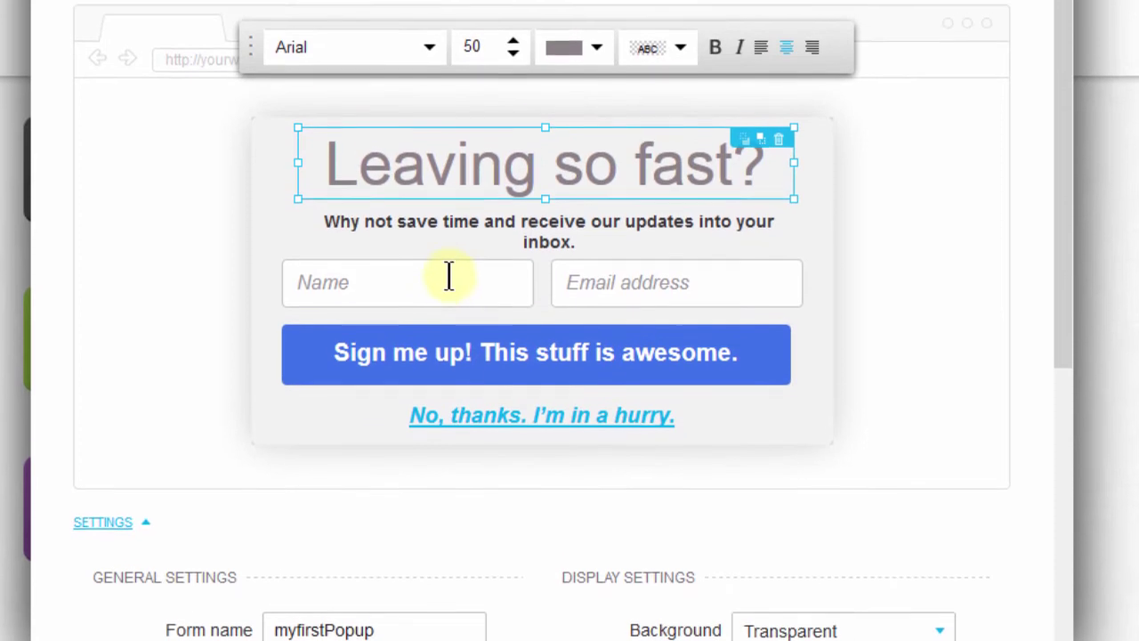
{"action": "left_click", "coordinate": [347, 285]}
{"action": "left_click", "coordinate": [395, 298]}
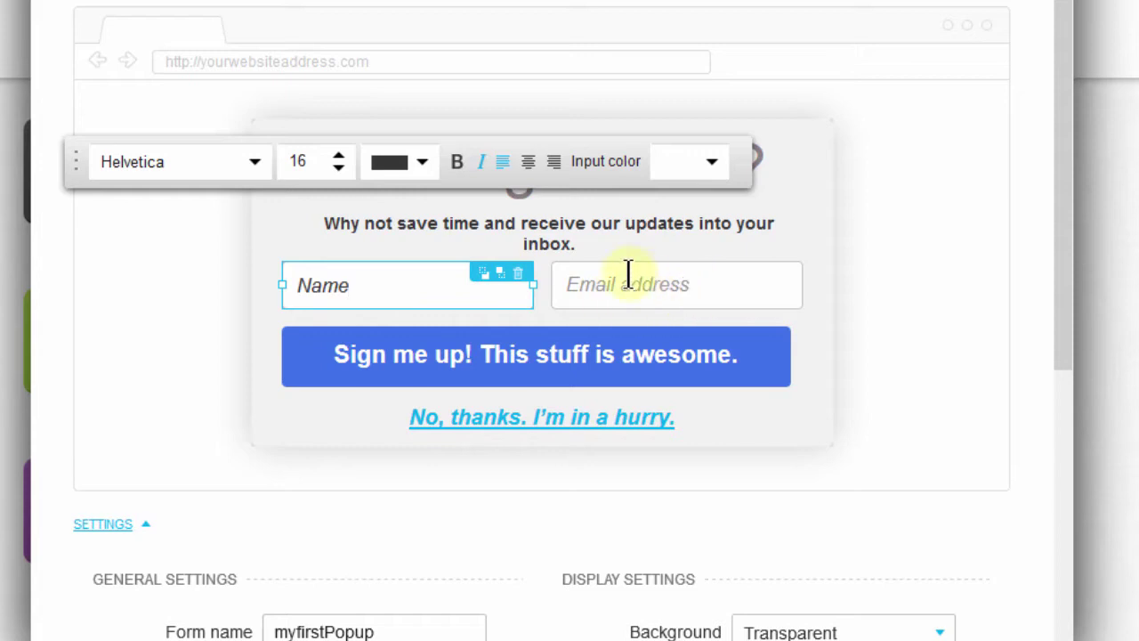
{"action": "left_click", "coordinate": [518, 274]}
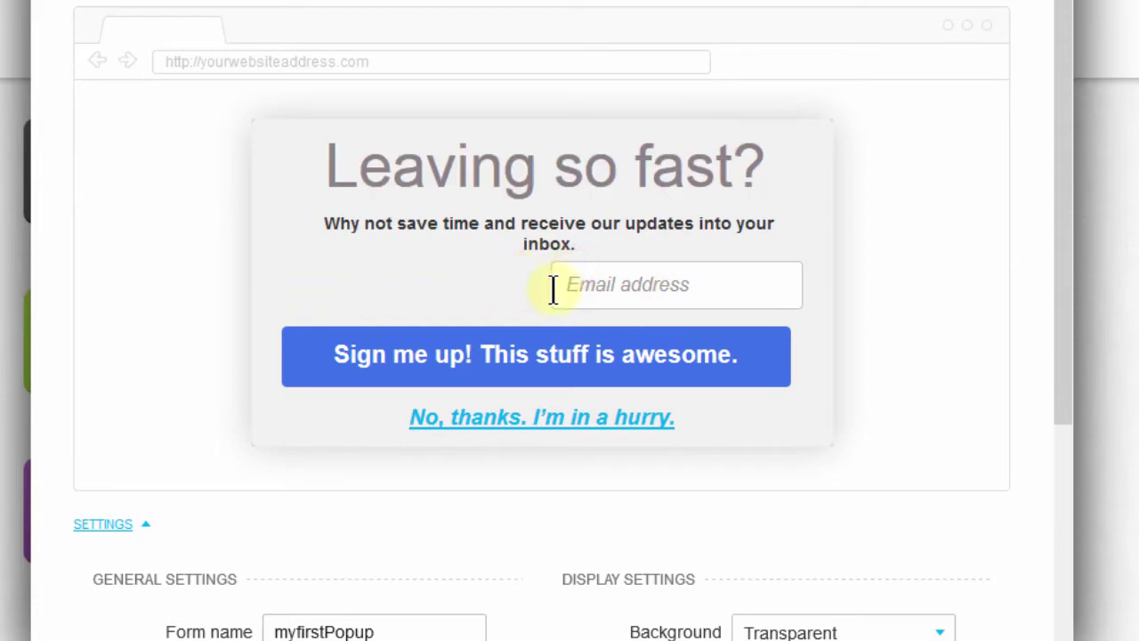
Stretch the Email address field left to the popup's left margin.
{"action": "left_click", "coordinate": [552, 285]}
{"action": "left_click_drag", "start_coordinate": [547, 283], "coordinate": [323, 276]}
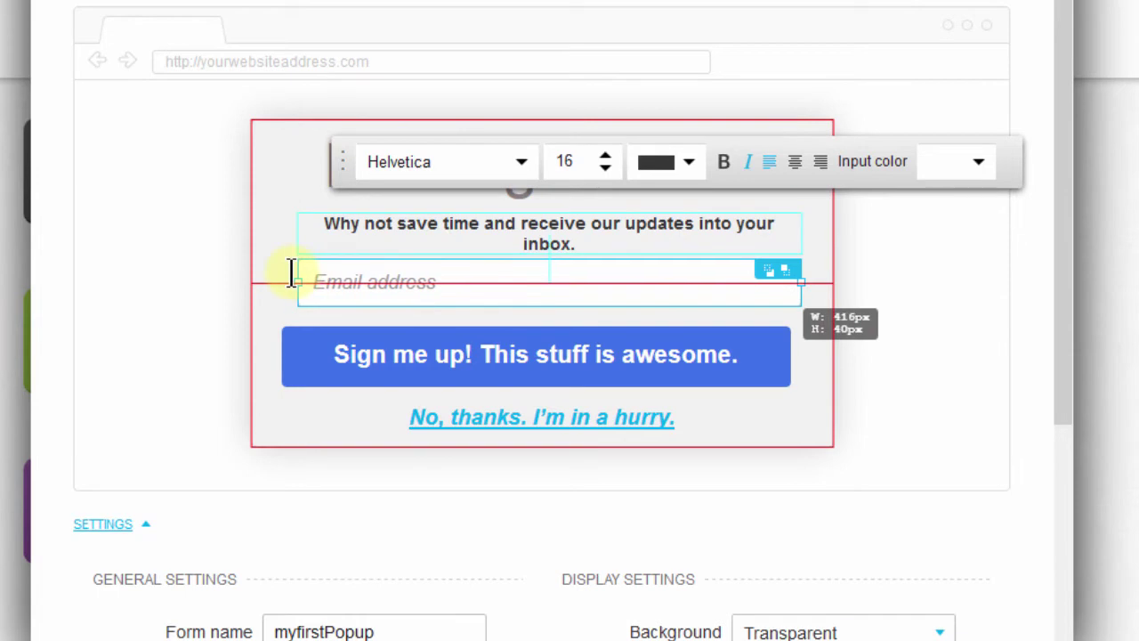
{"action": "left_click_drag", "start_coordinate": [304, 273], "coordinate": [291, 275]}
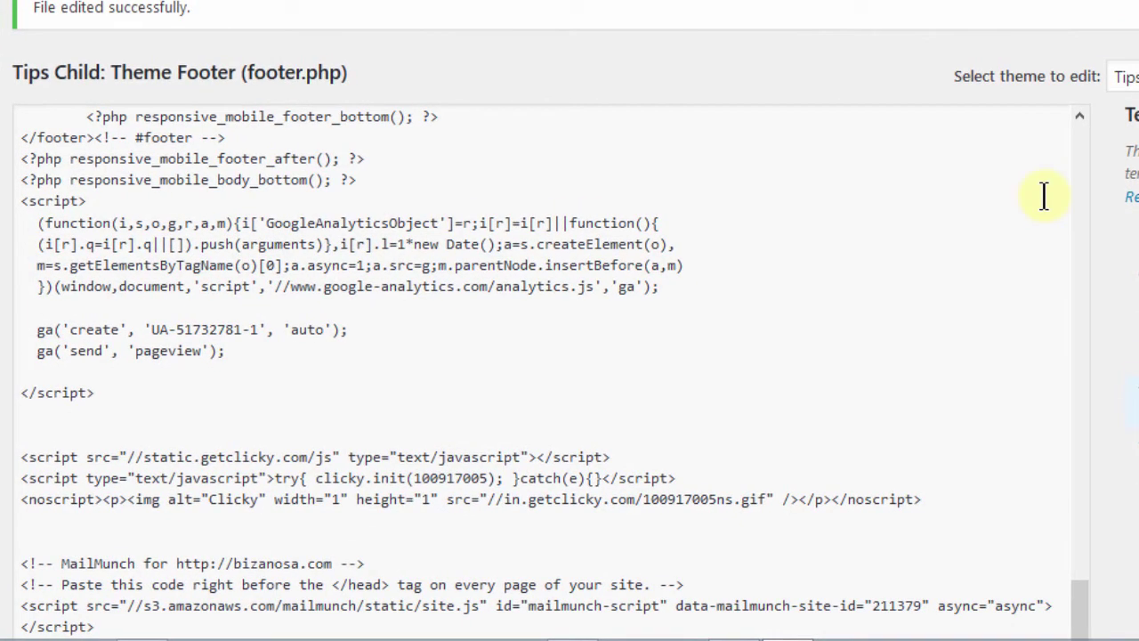
Delete only the GetResponse script line from footer.php, restoring the accidentally removed wp_footer call.
{"action": "scroll", "coordinate": [569, 356], "scroll_direction": "down", "scroll_amount": 5}
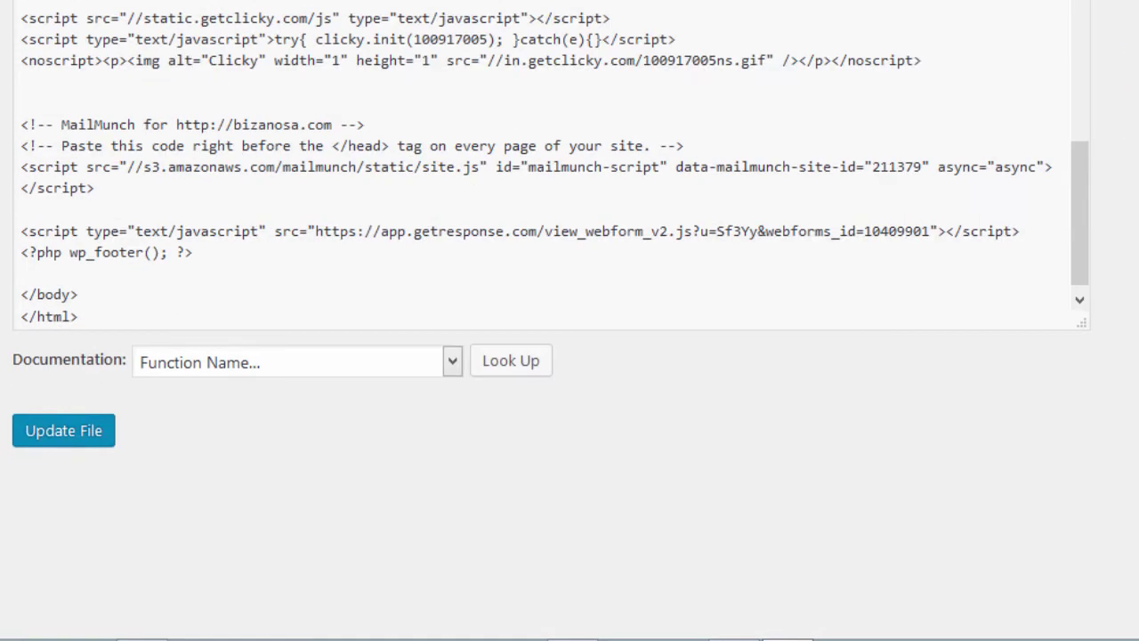
{"action": "scroll", "coordinate": [570, 320], "scroll_direction": "up", "scroll_amount": 1}
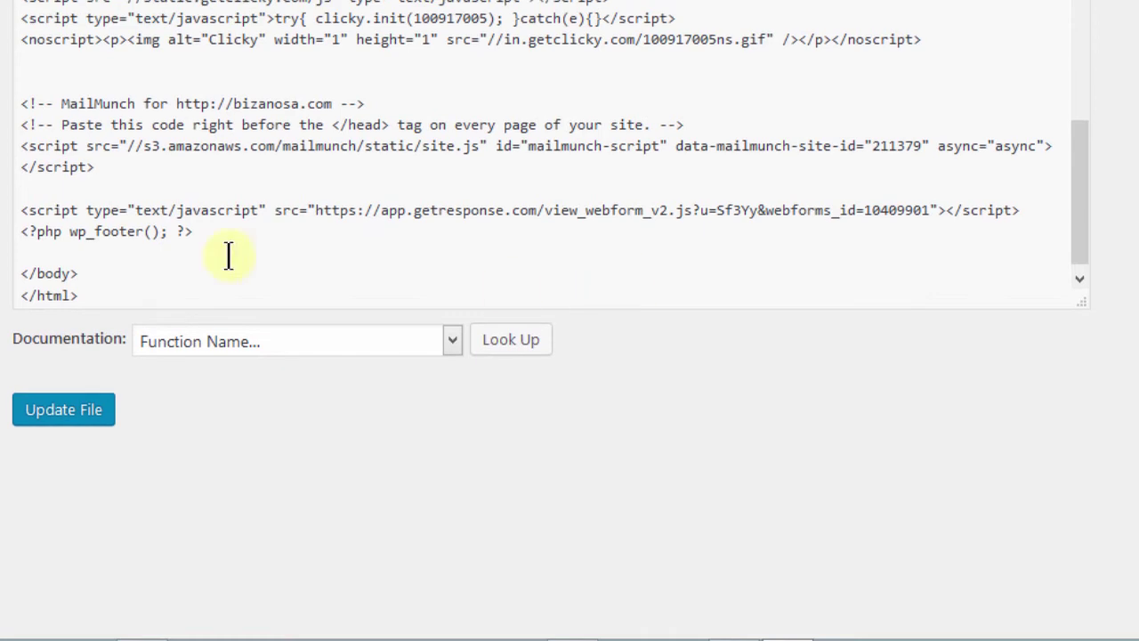
{"action": "left_click_drag", "start_coordinate": [206, 231], "coordinate": [3, 210]}
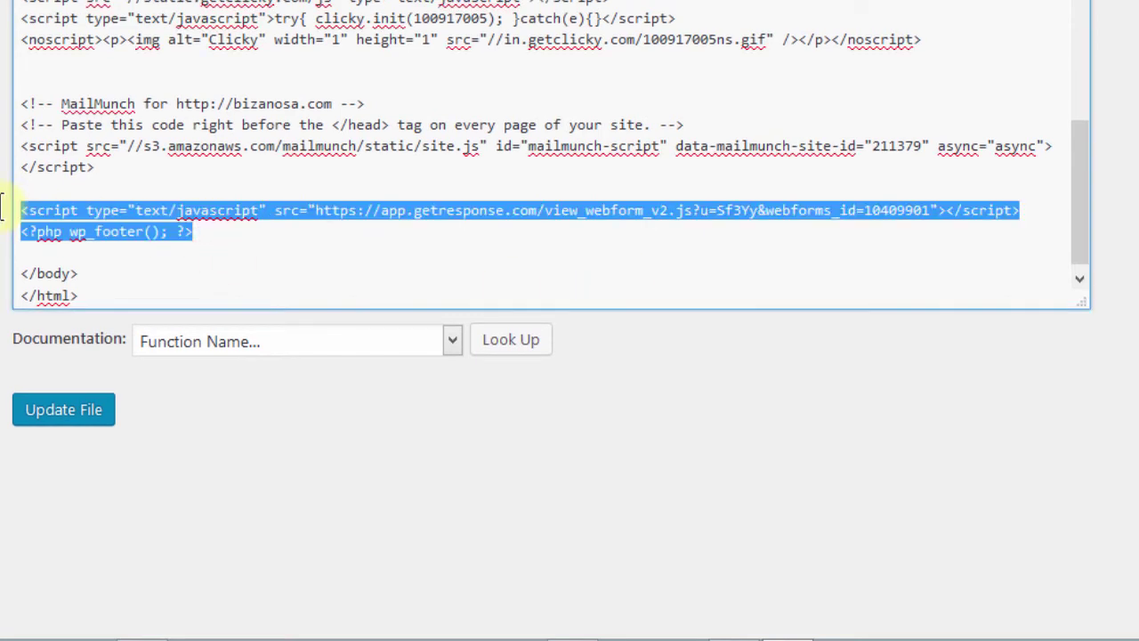
{"action": "key", "text": "Delete"}
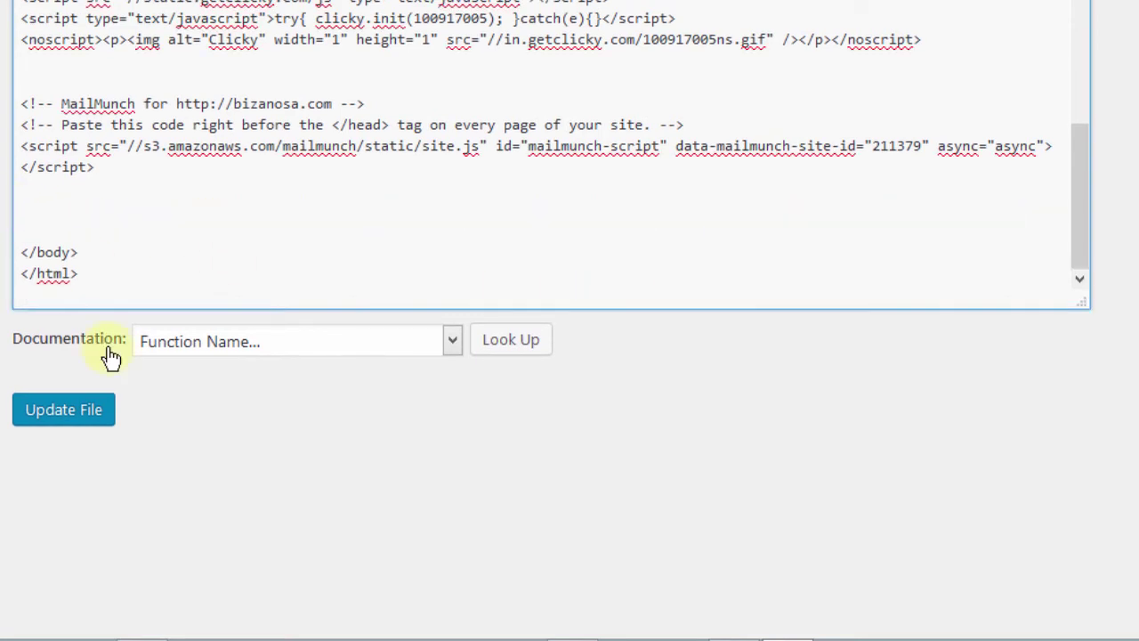
{"action": "key", "text": "ctrl+z"}
{"action": "left_click", "coordinate": [190, 232]}
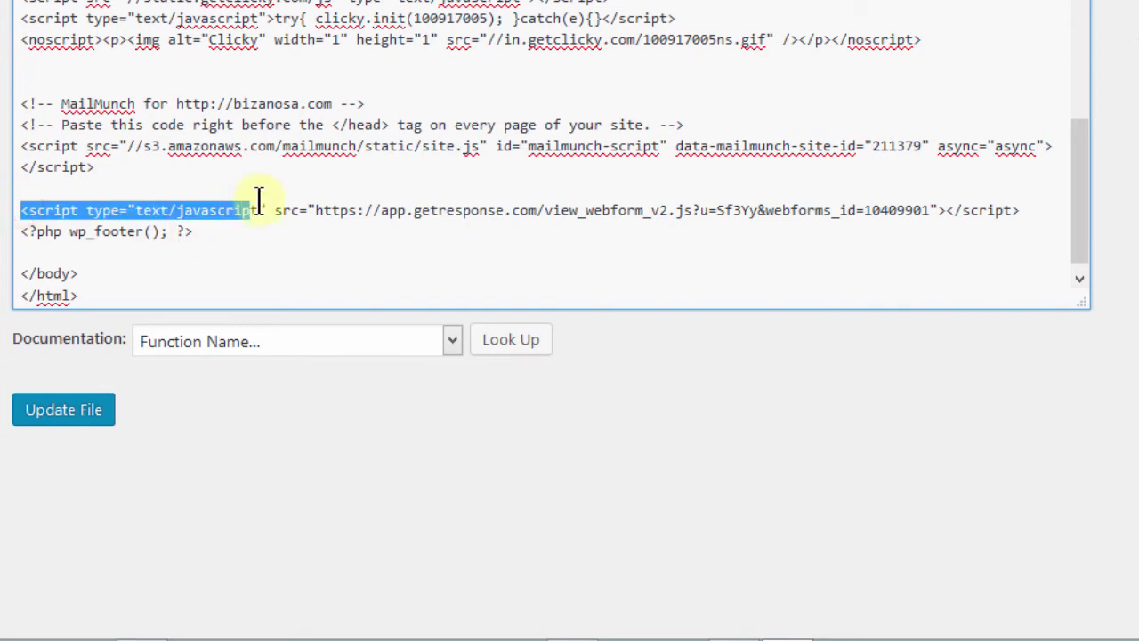
{"action": "triple_click", "coordinate": [1040, 210]}
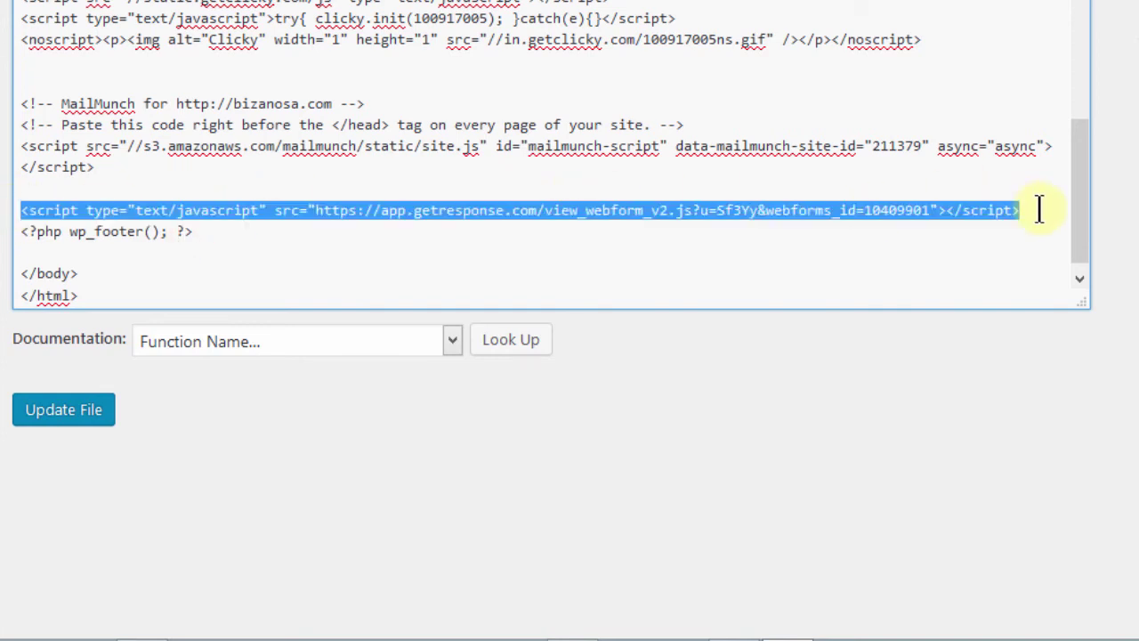
{"action": "key", "text": "Delete"}
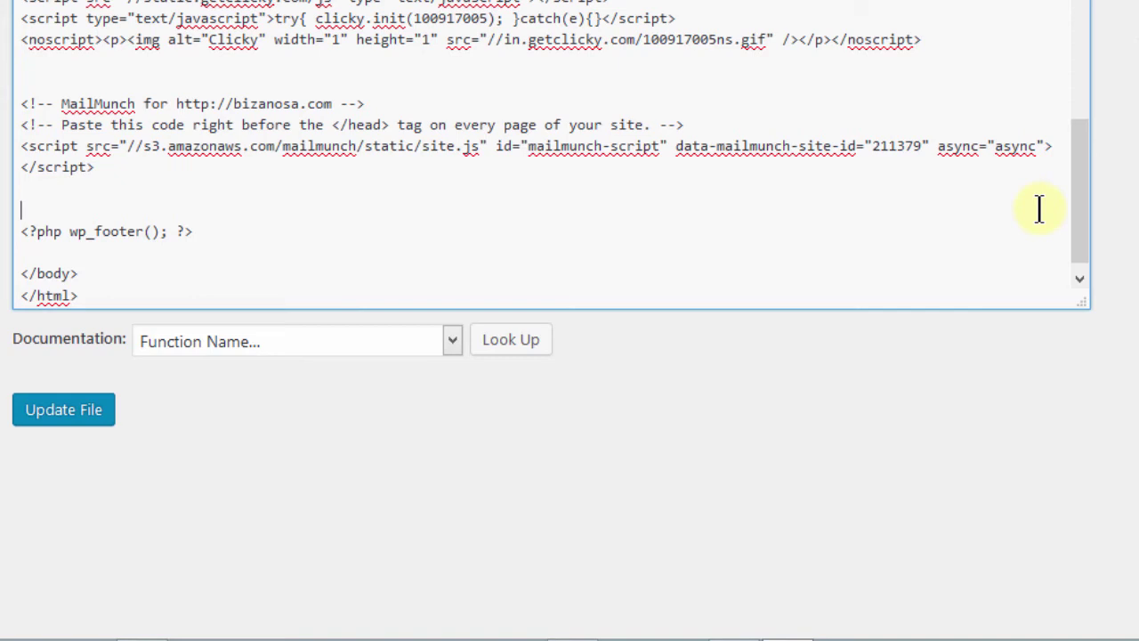